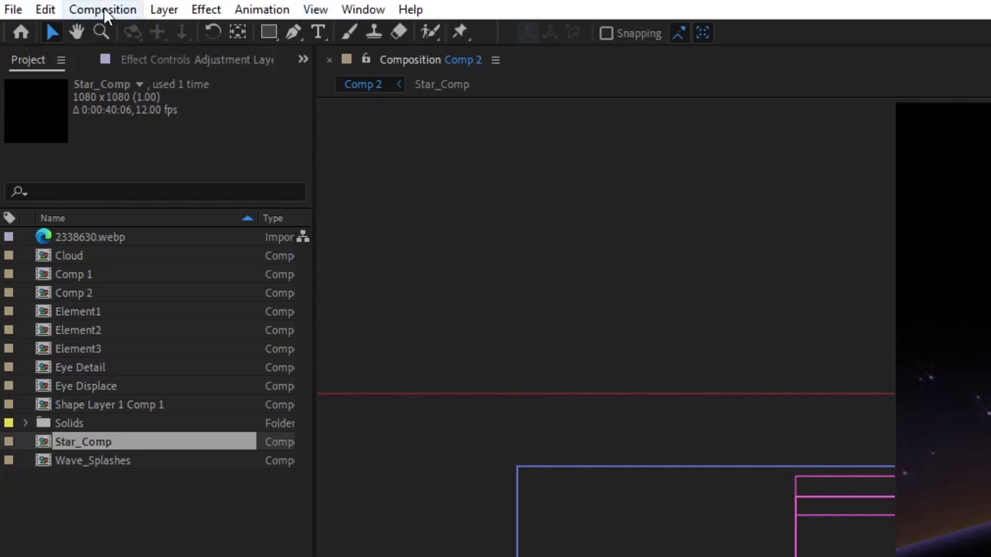
# Step: Add Comp 2 to the render queue and set its output module format to H.264
pyautogui.click(104, 8)
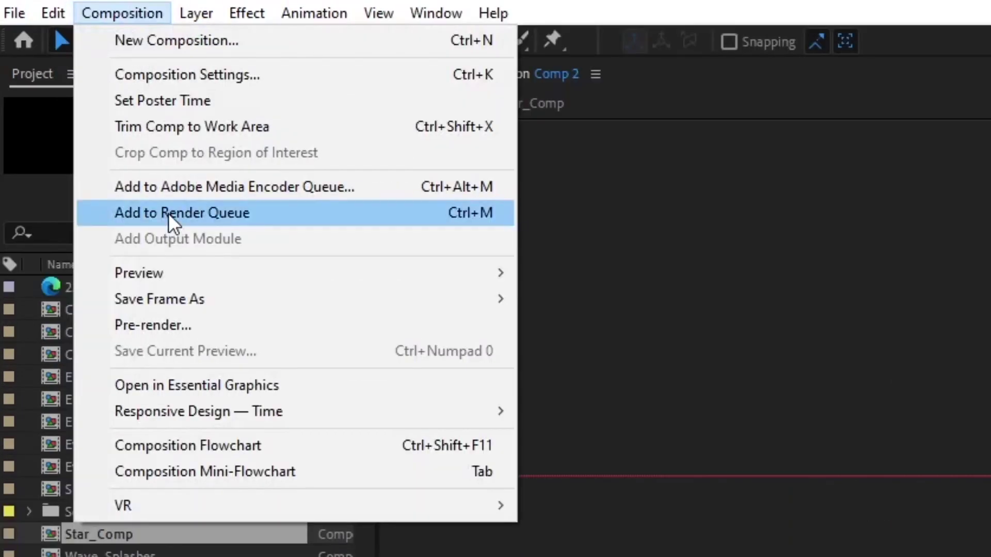
pyautogui.click(168, 212)
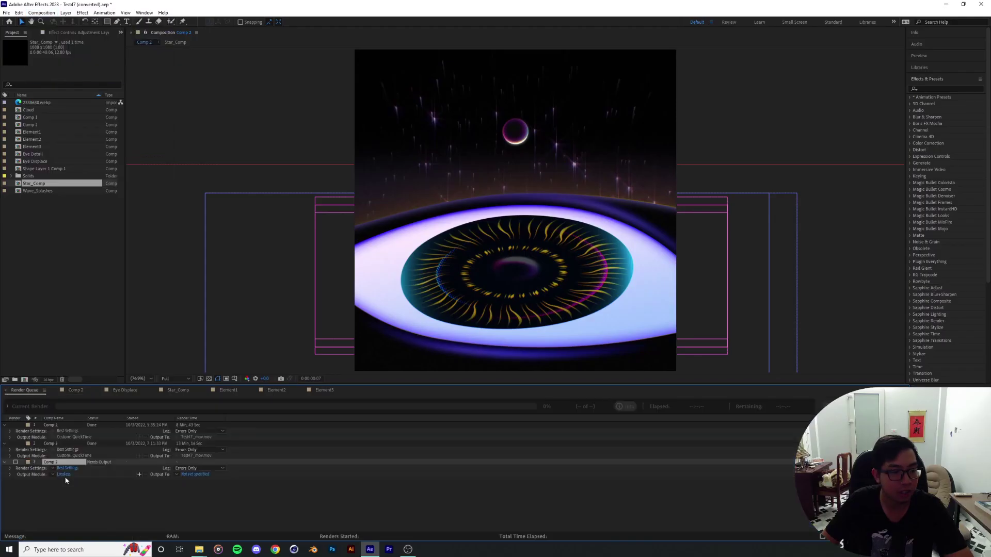
pyautogui.click(64, 474)
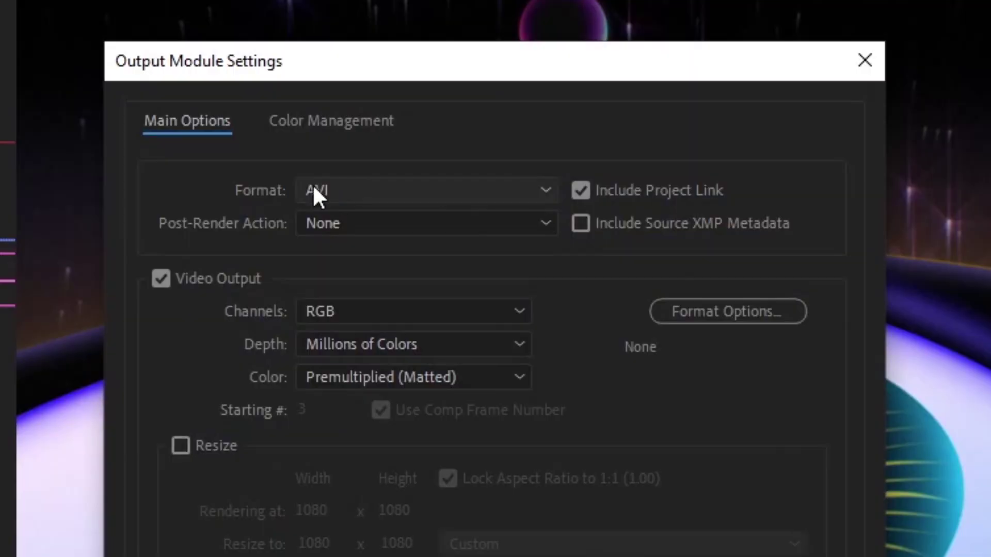
pyautogui.click(462, 178)
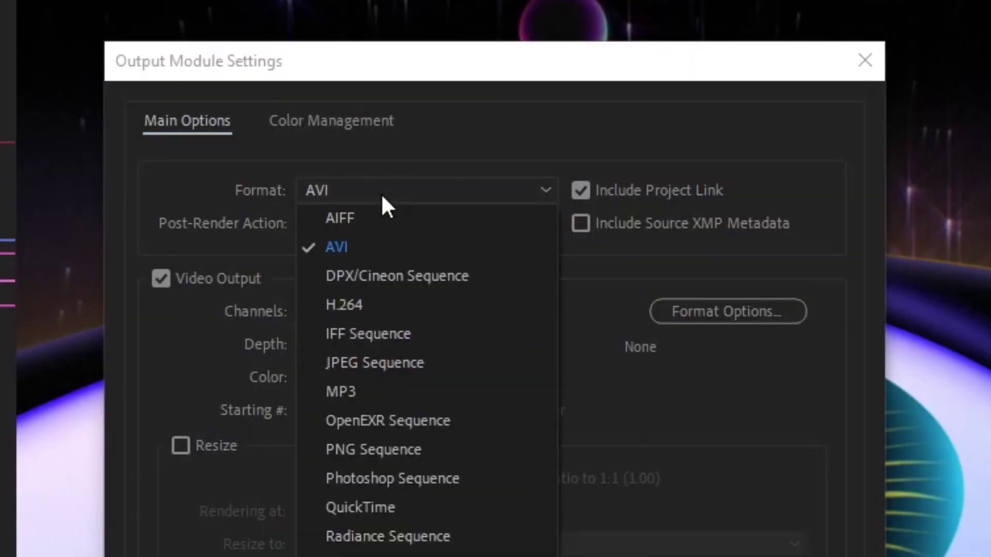
pyautogui.click(355, 313)
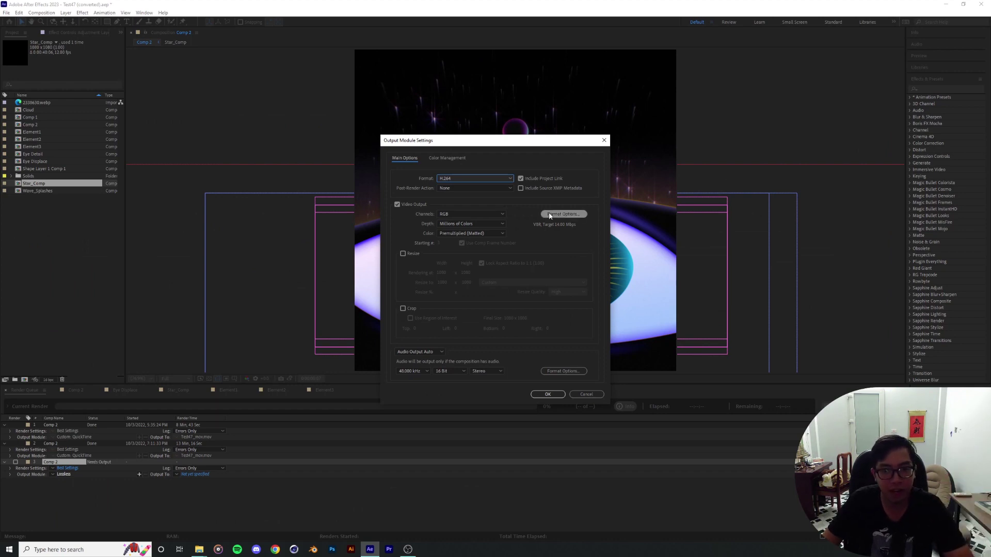
# Step: Choose Hardware Encoding as the H.264 encoding performance and accept the output module settings
pyautogui.click(564, 214)
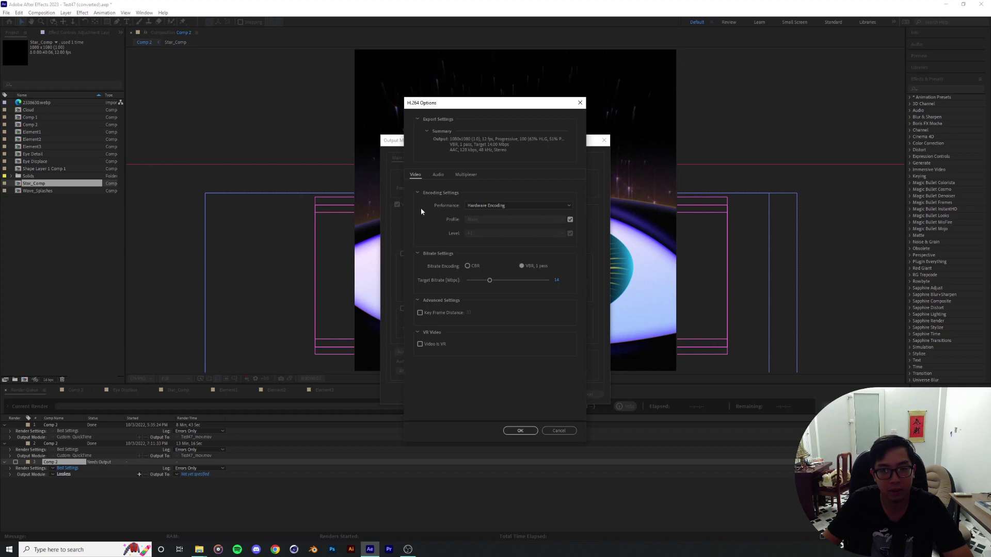
pyautogui.click(517, 206)
pyautogui.click(508, 212)
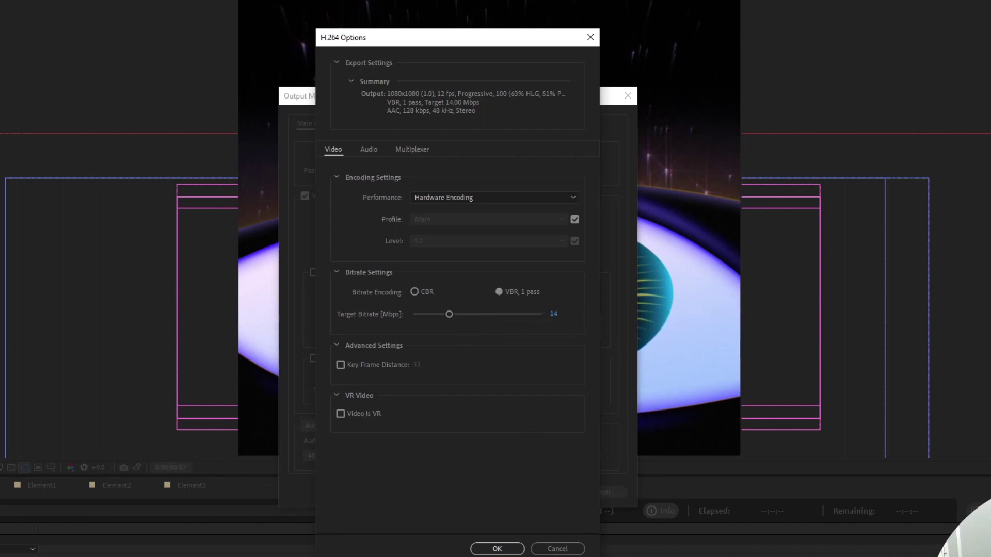
pyautogui.click(497, 549)
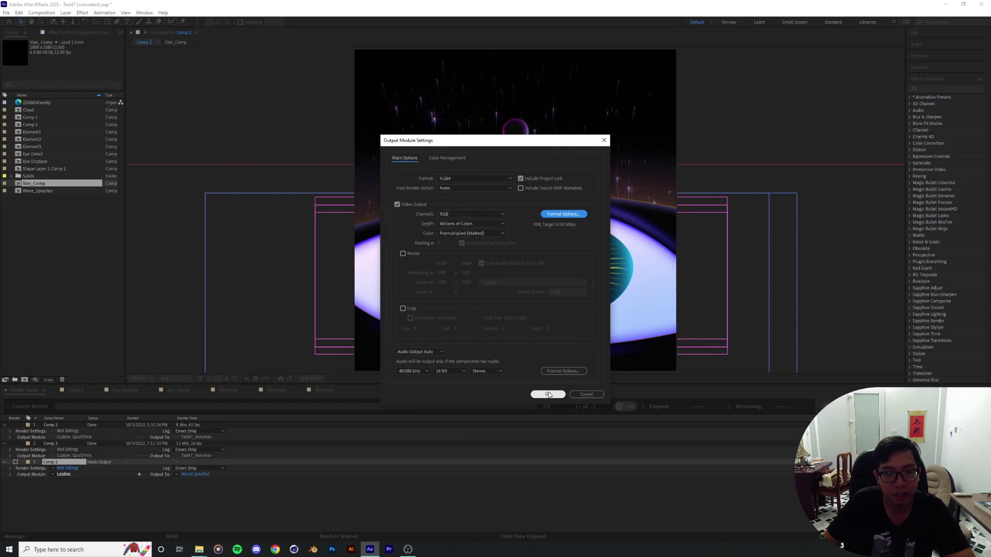
pyautogui.click(548, 395)
# Step: Choose the Tests\Test47\Rends folder as the destination for the Comp 2 output movie
pyautogui.click(68, 468)
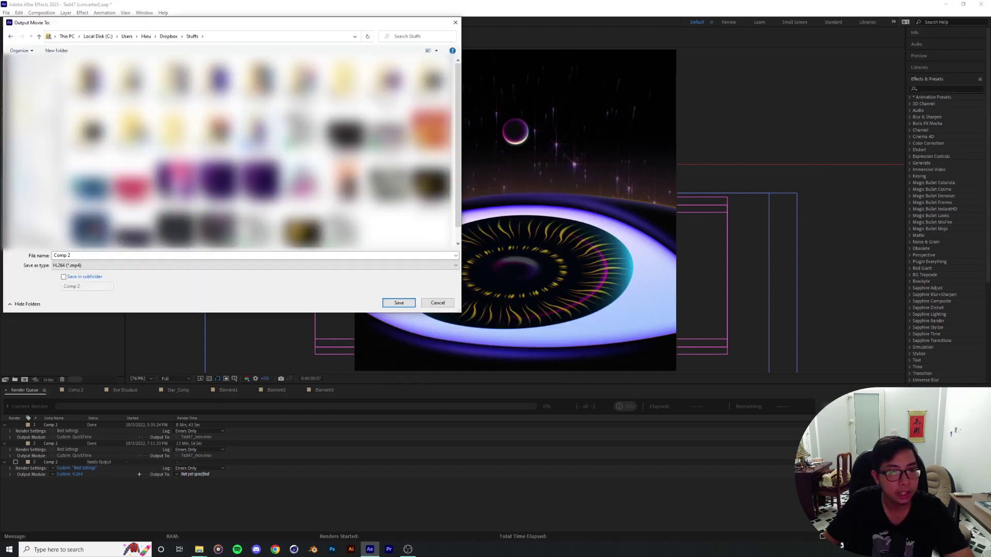
pyautogui.doubleClick(174, 142)
pyautogui.doubleClick(110, 172)
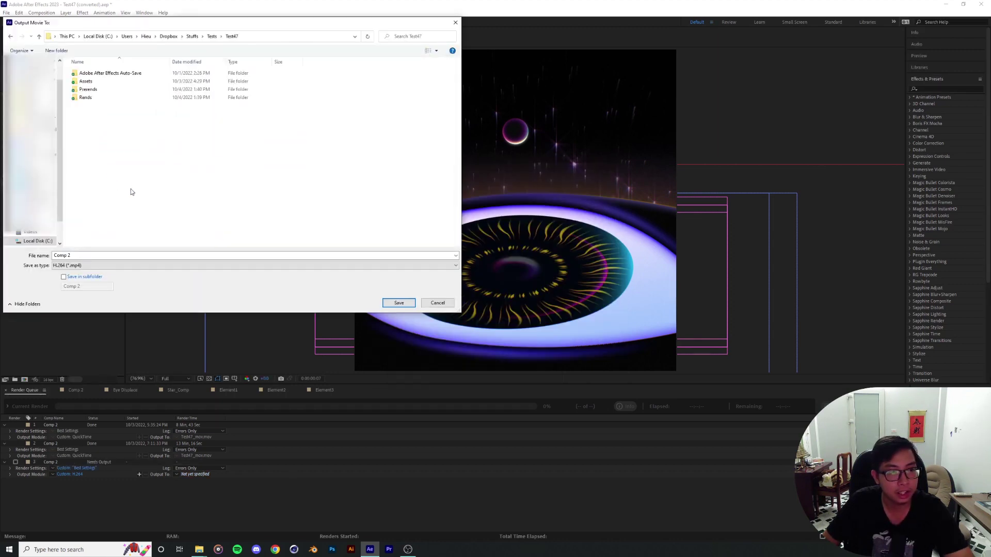
pyautogui.doubleClick(103, 100)
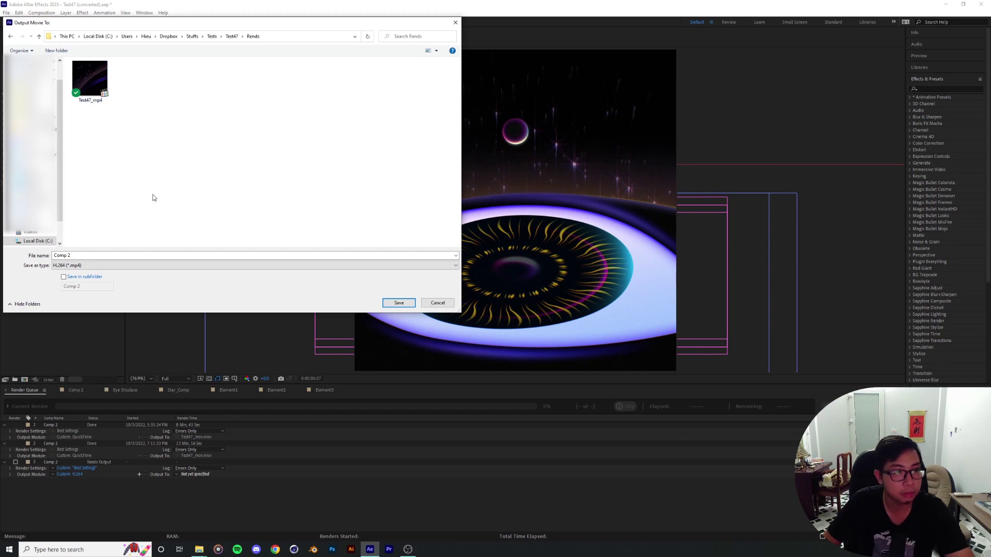
# Step: Save the output movie as Test47_mp4_straightfromAE, based on the existing file's name, and start the render
pyautogui.click(95, 90)
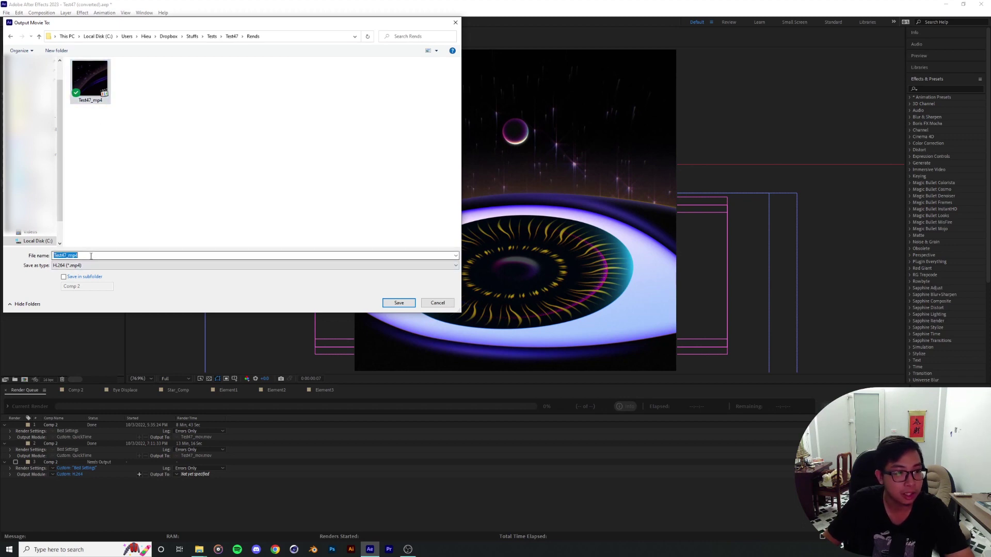
pyautogui.click(155, 256)
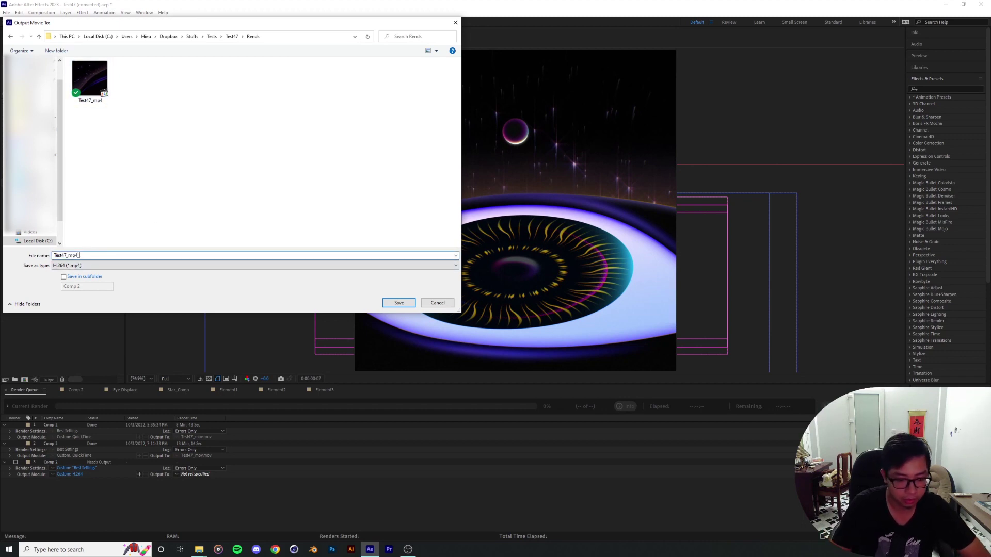
pyautogui.write('_')
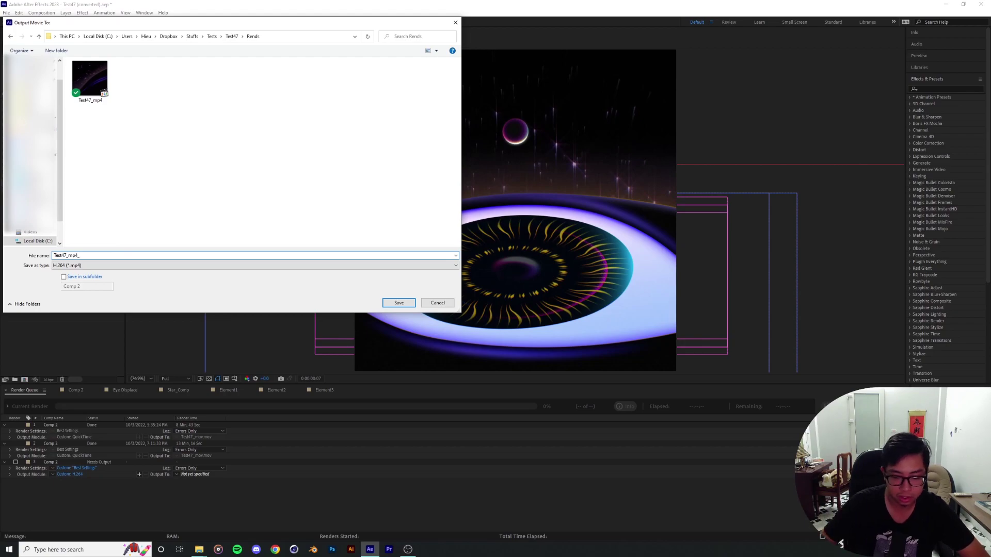
pyautogui.write('st')
pyautogui.write('raightfrom')
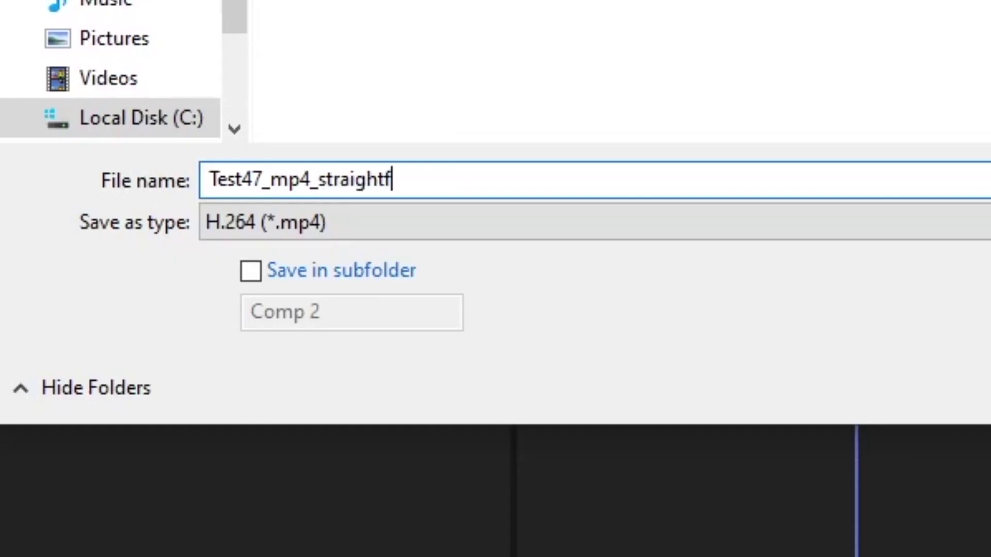
pyautogui.write('AE')
pyautogui.press('Return')
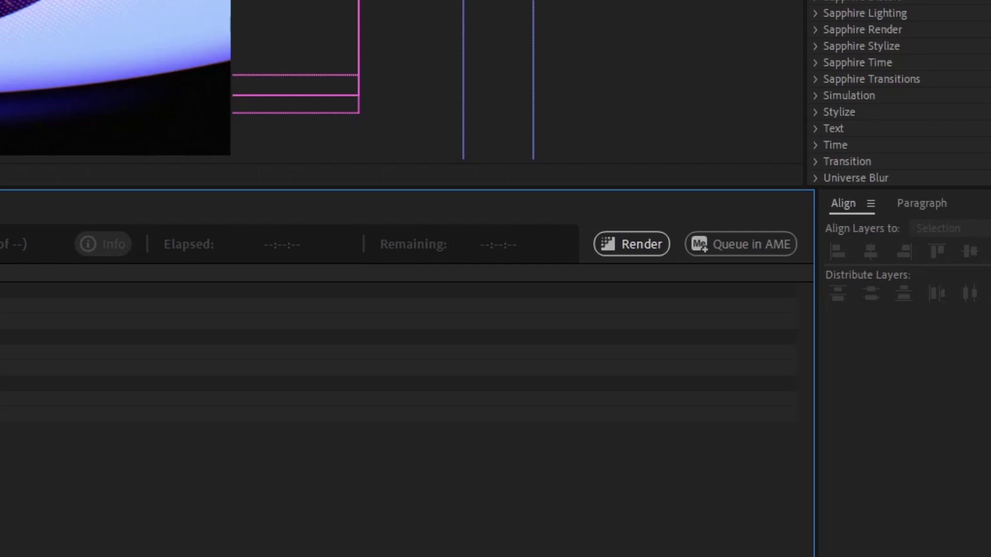
pyautogui.click(624, 249)
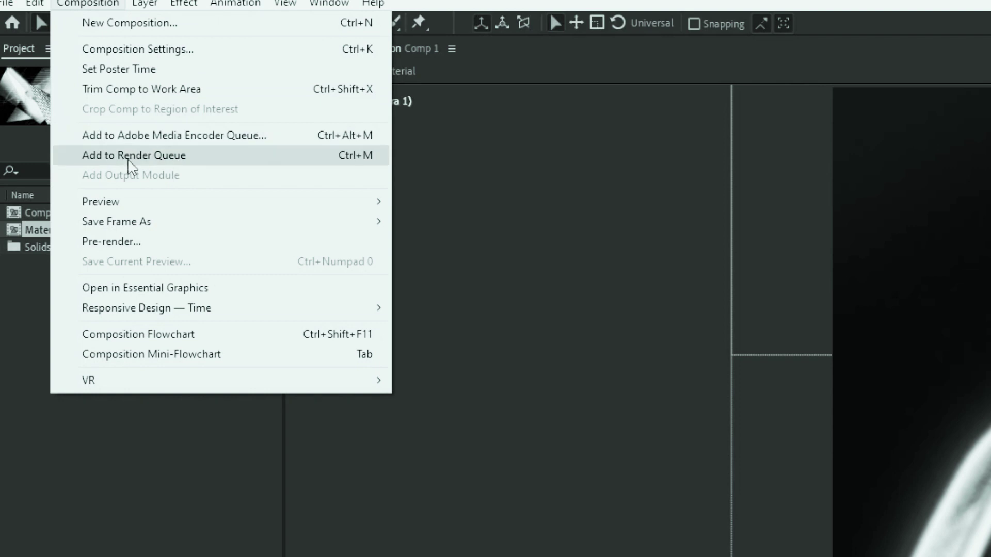
# Step: Queue the second project's composition with QuickTime as the output format and choose a video codec in its format options
pyautogui.click(128, 155)
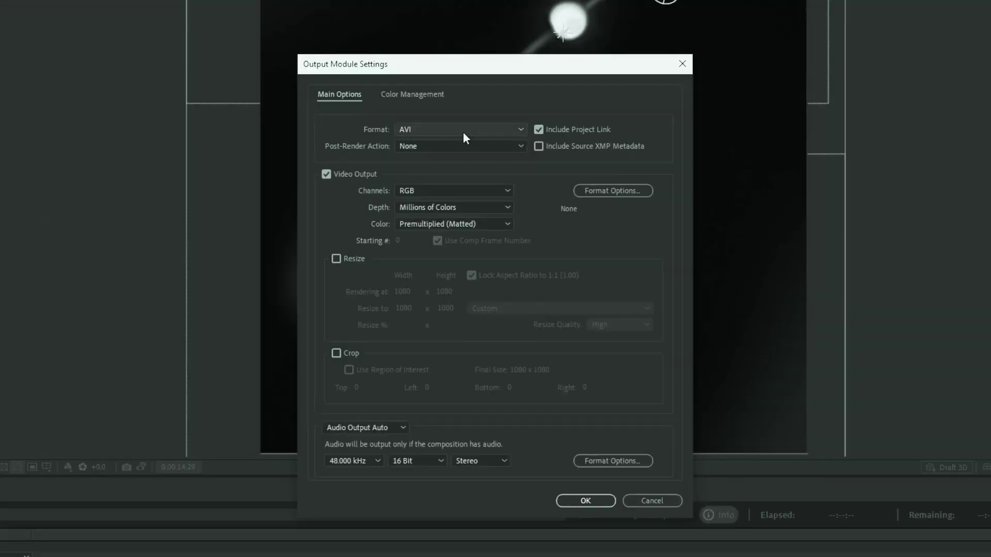
pyautogui.click(462, 130)
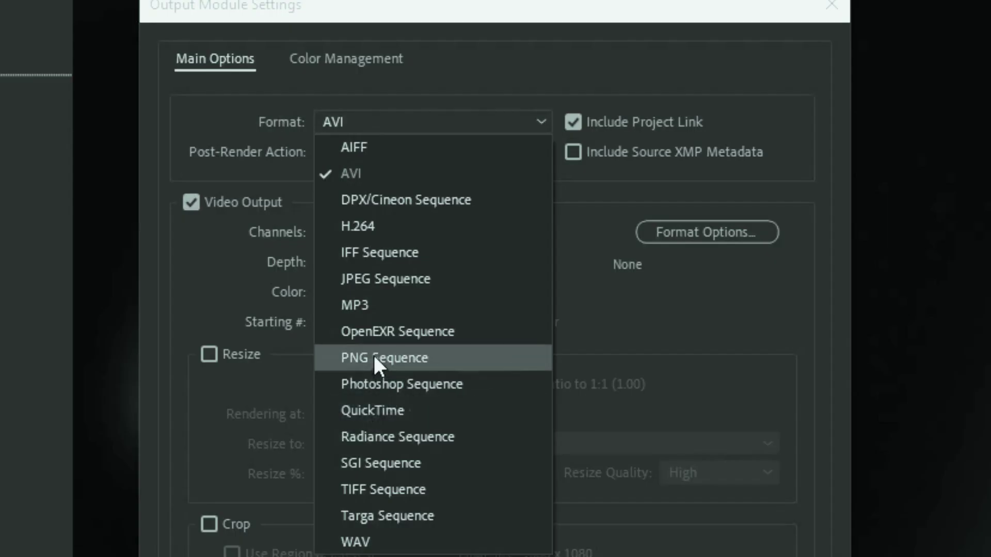
pyautogui.click(371, 411)
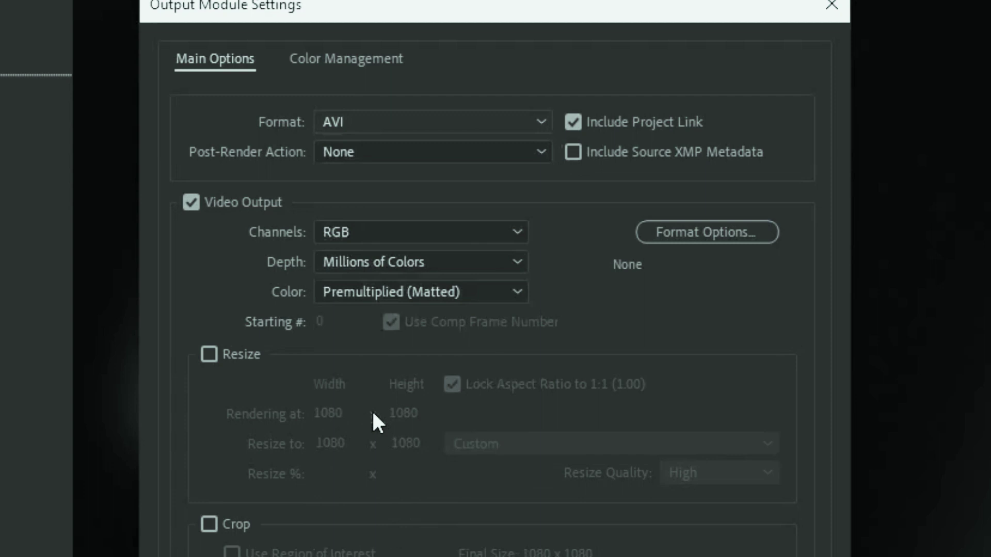
pyautogui.click(646, 232)
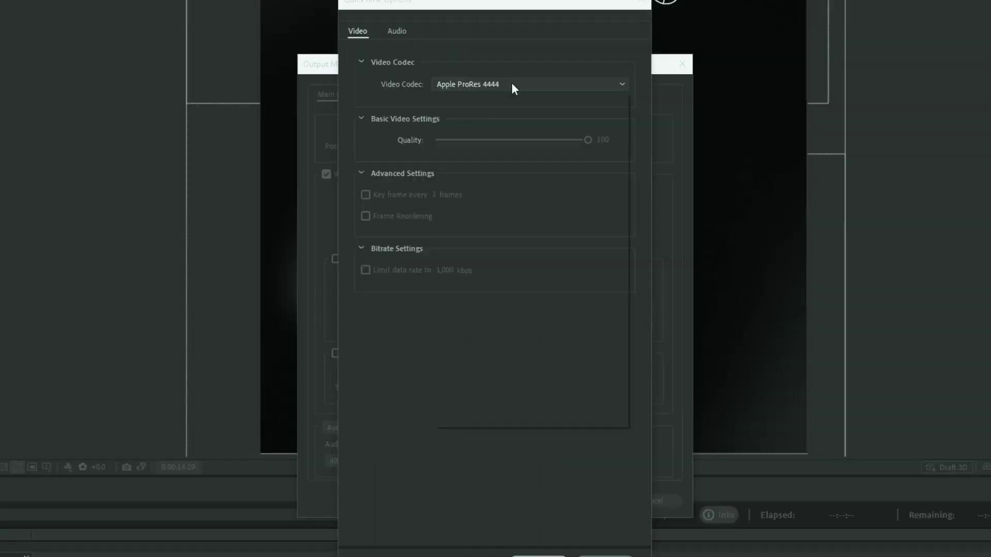
pyautogui.click(513, 86)
pyautogui.click(513, 168)
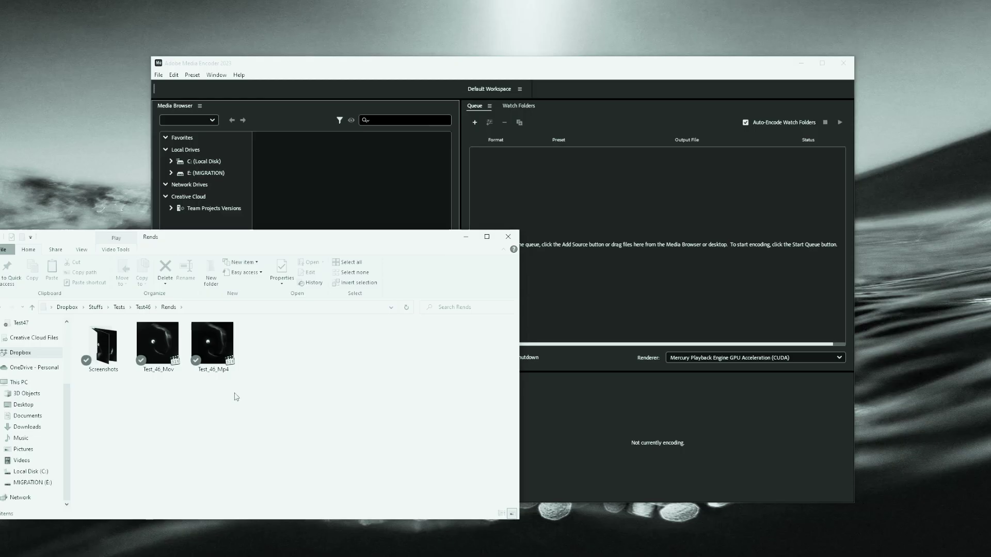
# Step: Add the Test_46_Mov video to the Media Encoder queue and name its H.264 output Test_46_Mp4
pyautogui.moveTo(157, 343); pyautogui.dragTo(653, 217)
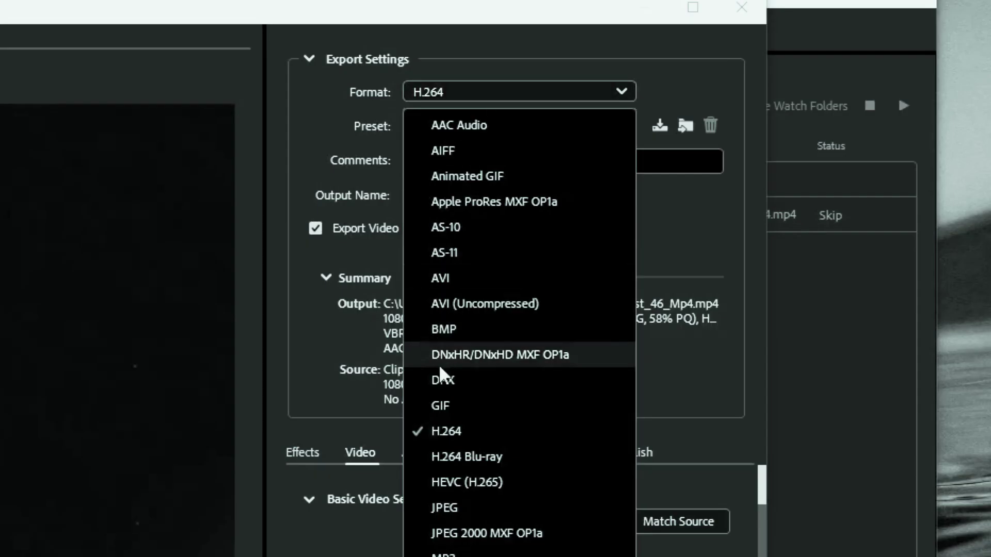
pyautogui.click(451, 436)
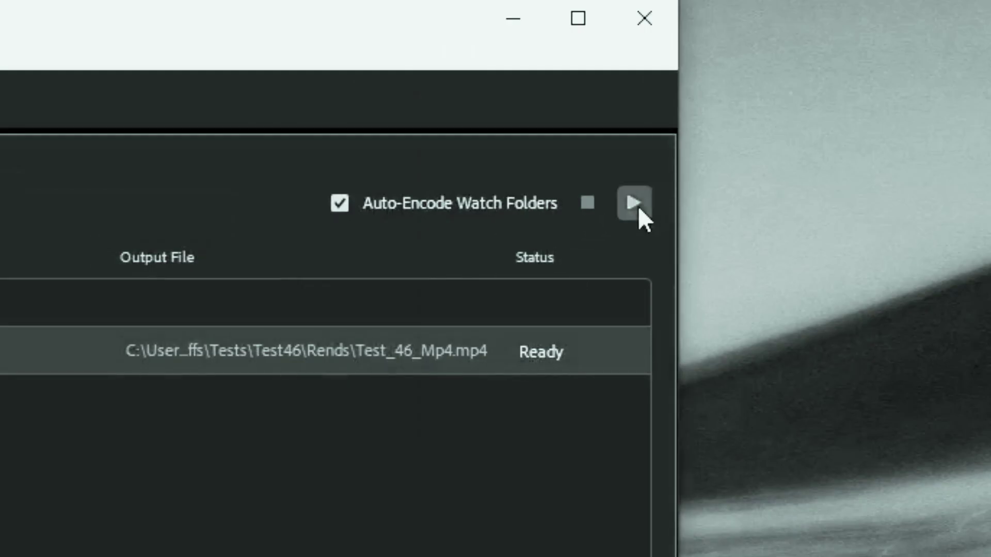
# Step: Open the rendered Test47_mp4_straightfromAE video from the Test47\Rends folder for playback
pyautogui.click(636, 203)
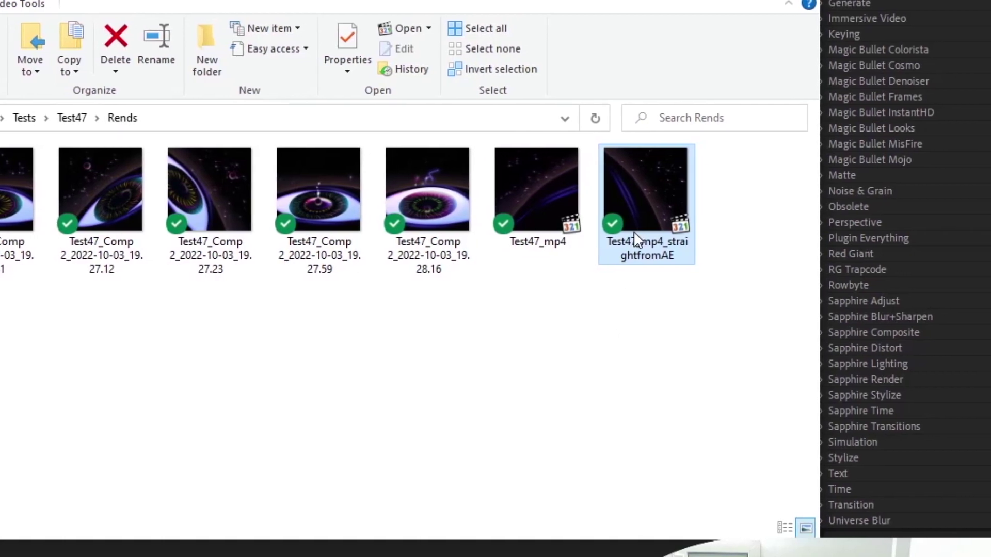
pyautogui.doubleClick(651, 239)
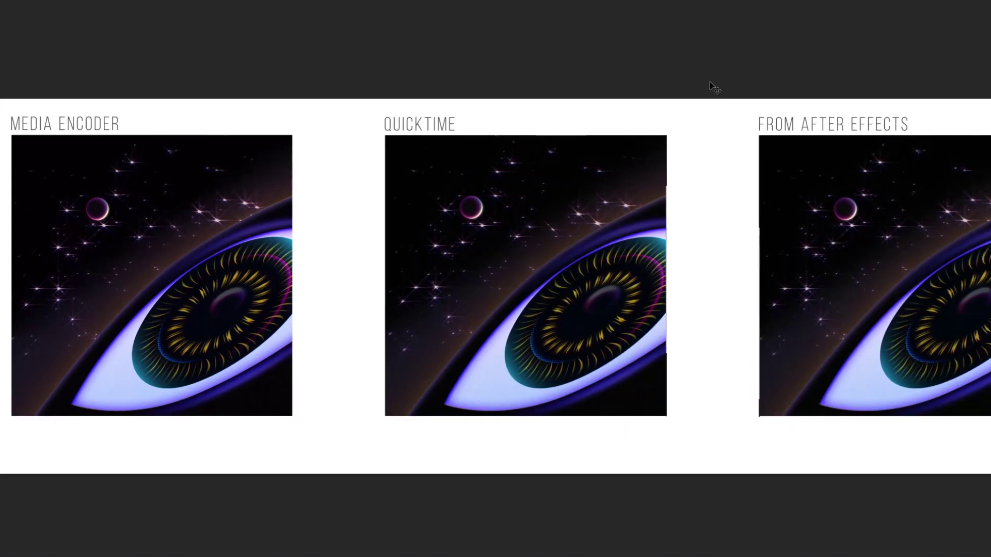
# Step: Switch to the Photoshop comparison document and examine the From After Effects frame up close
pyautogui.moveTo(460, 539); pyautogui.dragTo(411, 540)
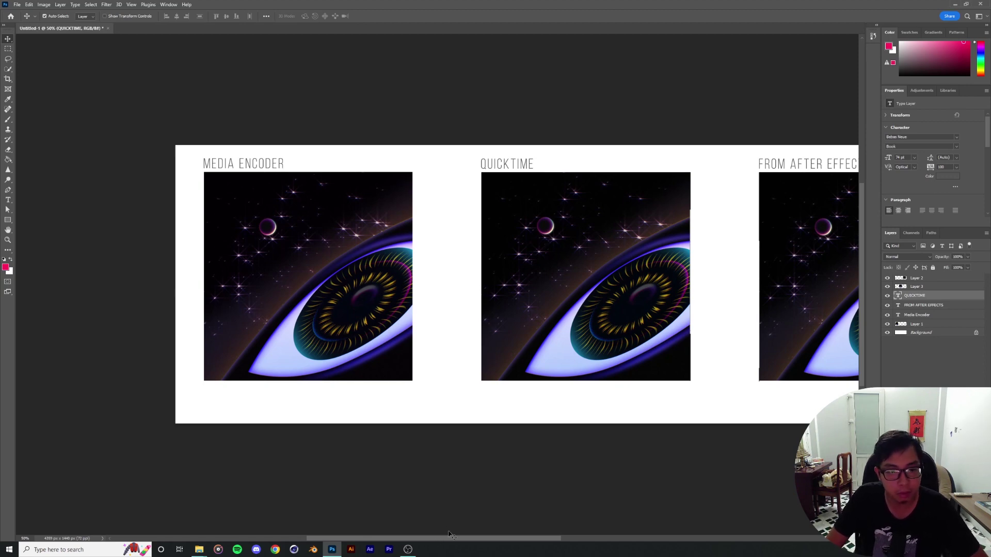
pyautogui.hscroll(1, 484, 541)
pyautogui.moveTo(484, 541); pyautogui.dragTo(540, 540)
pyautogui.hotkey('ctrl', '+')
pyautogui.moveTo(687, 362); pyautogui.dragTo(616, 380)
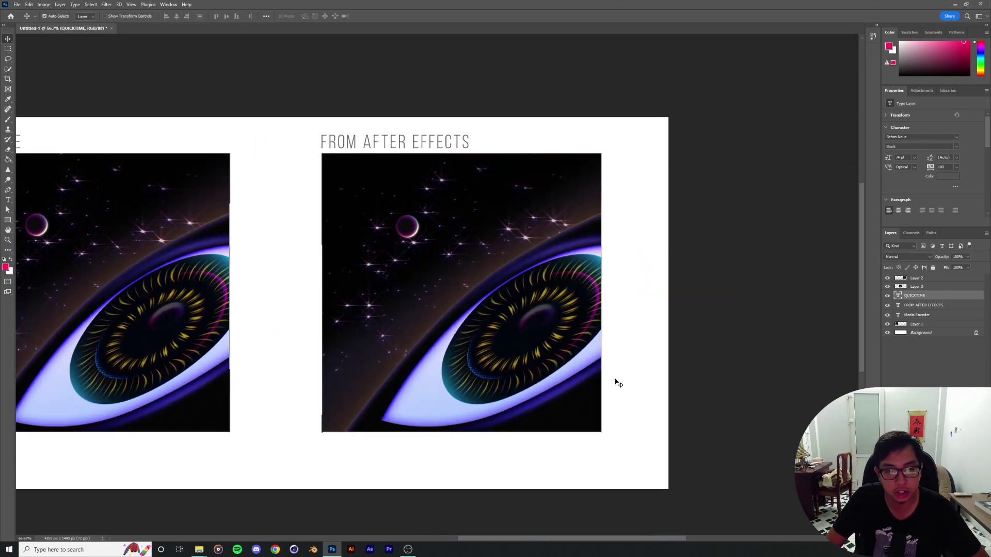
pyautogui.hotkey('ctrl', '+')
pyautogui.hotkey('ctrl', '-')
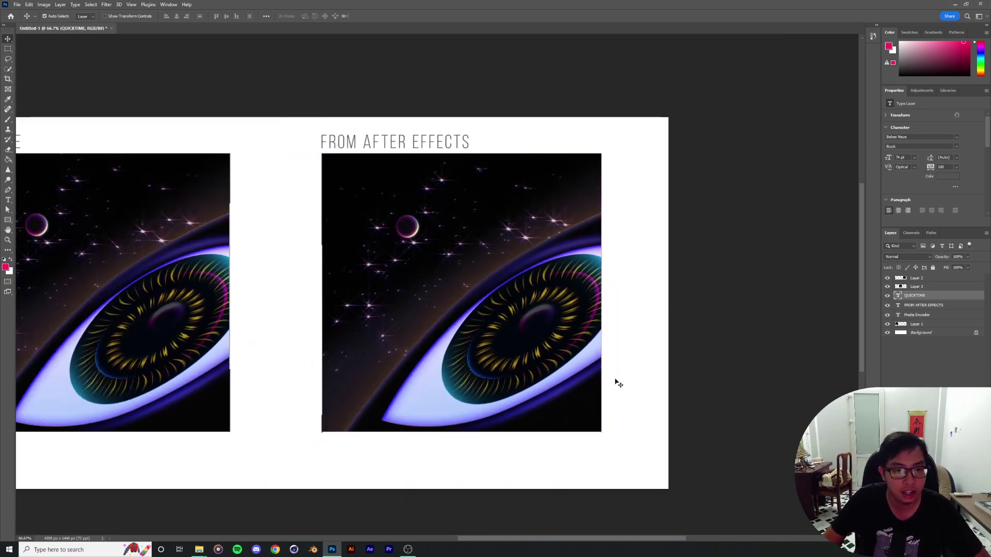
# Step: Examine the QuickTime frame in detail and compare its image quality with the Media Encoder and From After Effects frames
pyautogui.moveTo(610, 542); pyautogui.dragTo(521, 541)
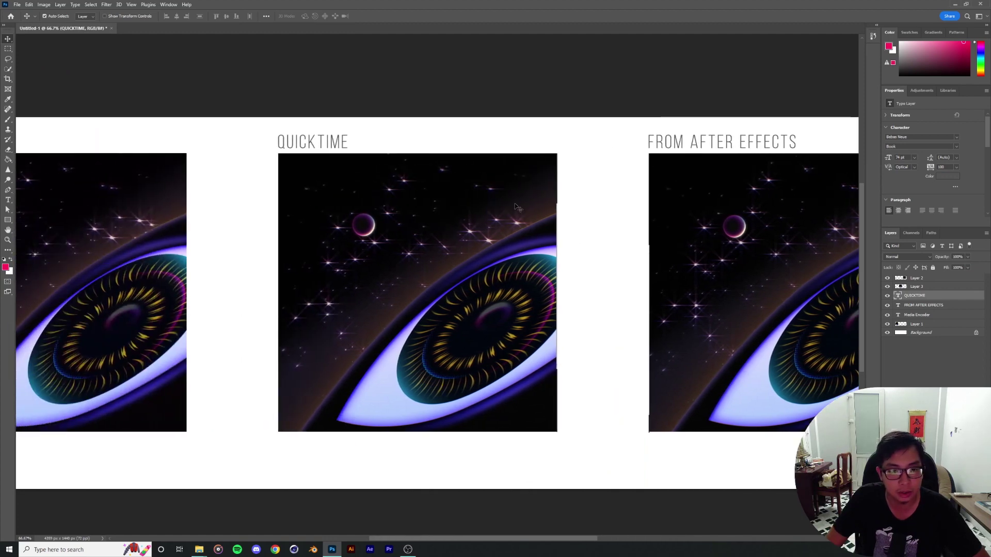
pyautogui.hotkey('ctrl', '=')
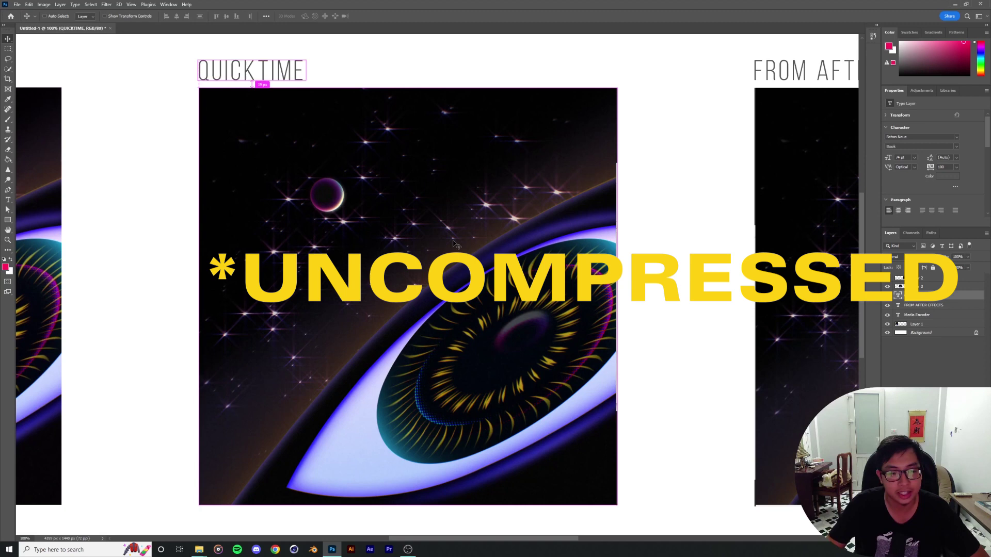
pyautogui.hotkey('ctrl', '-')
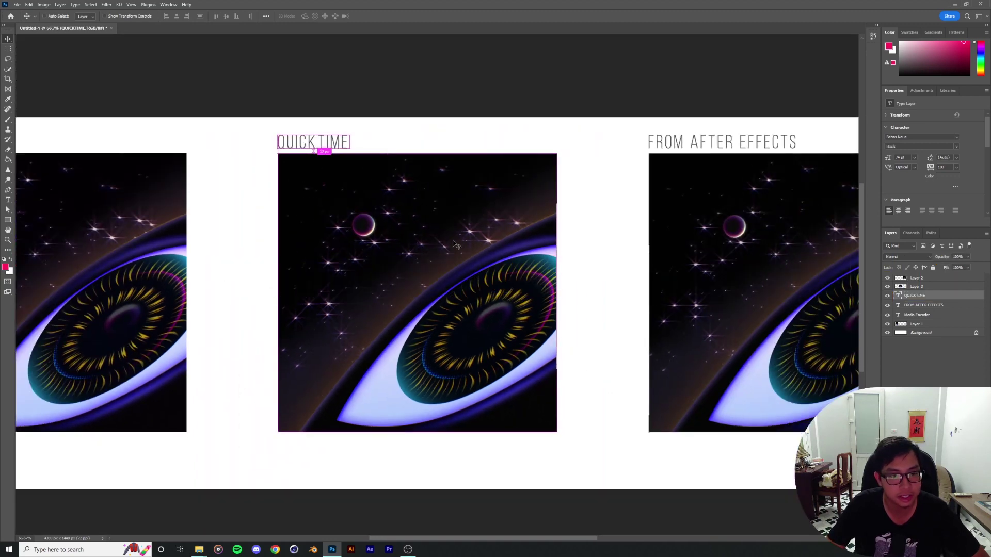
pyautogui.hotkey('ctrl', '=')
pyautogui.scroll(3, 454, 243)
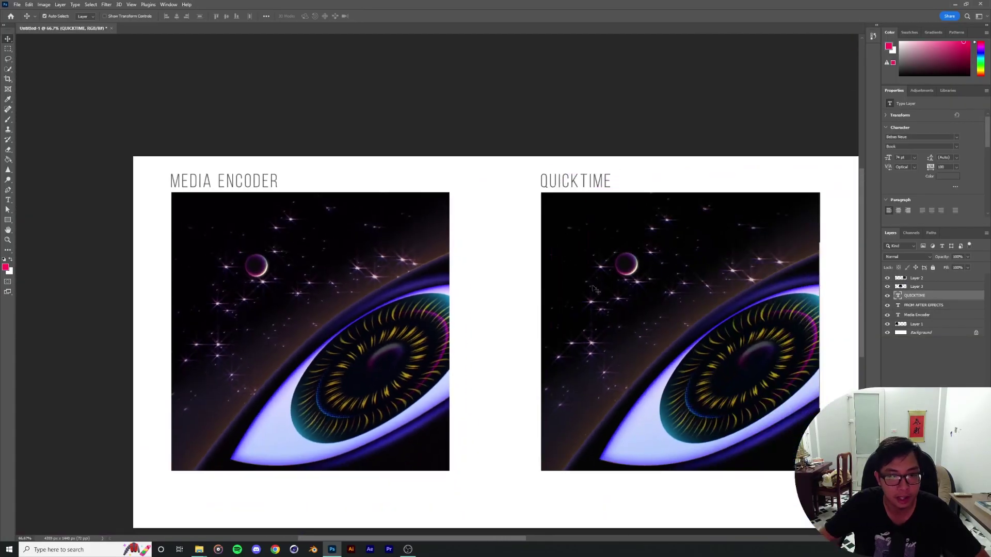
pyautogui.scroll(-1, 593, 288)
pyautogui.moveTo(505, 540); pyautogui.dragTo(555, 540)
pyautogui.scroll(-1, 595, 394)
pyautogui.scroll(-1, 568, 460)
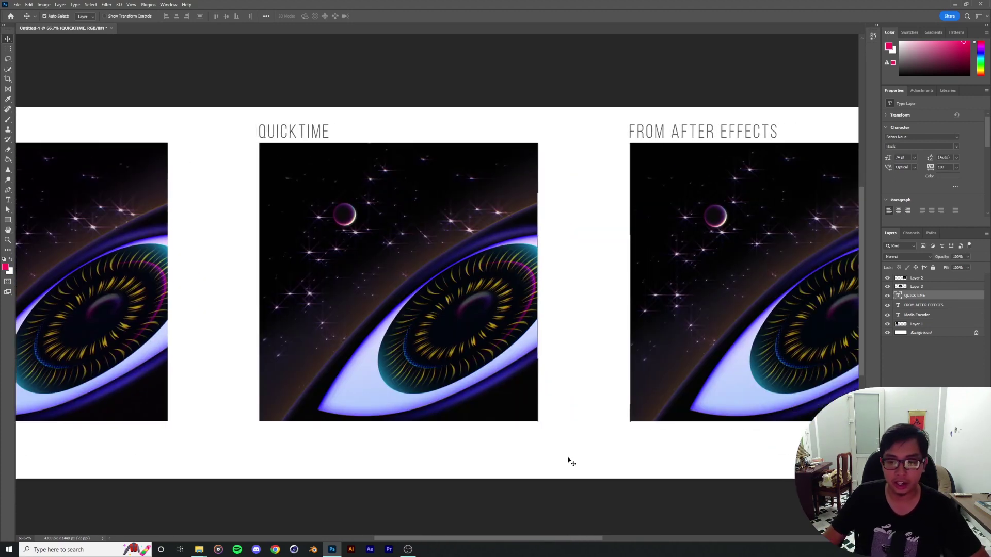
pyautogui.hotkey('ctrl', '-')
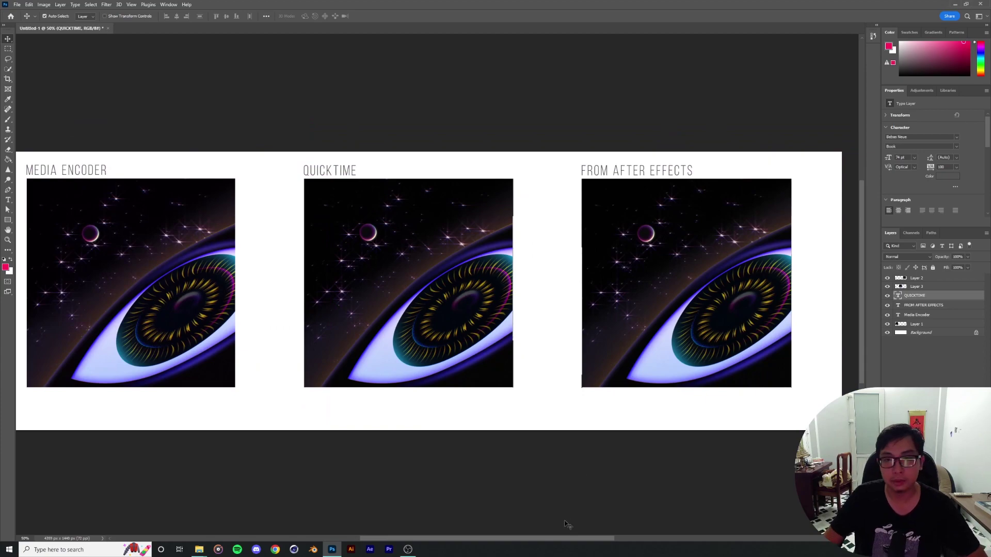